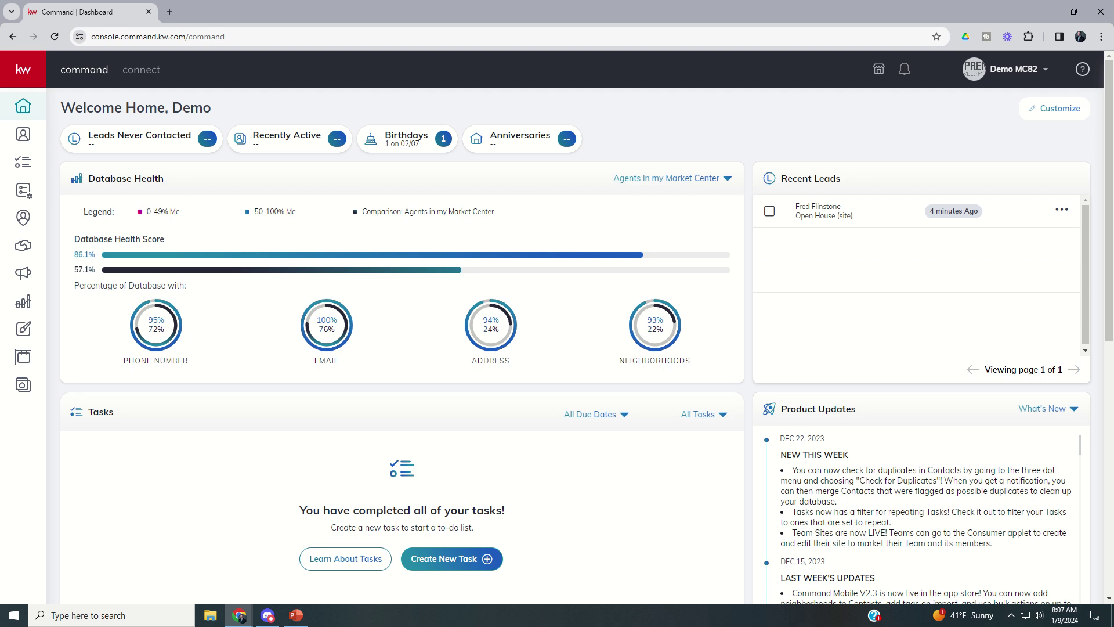
- Open the Consumer website area from the KW Command left sidebar
click(24, 388)
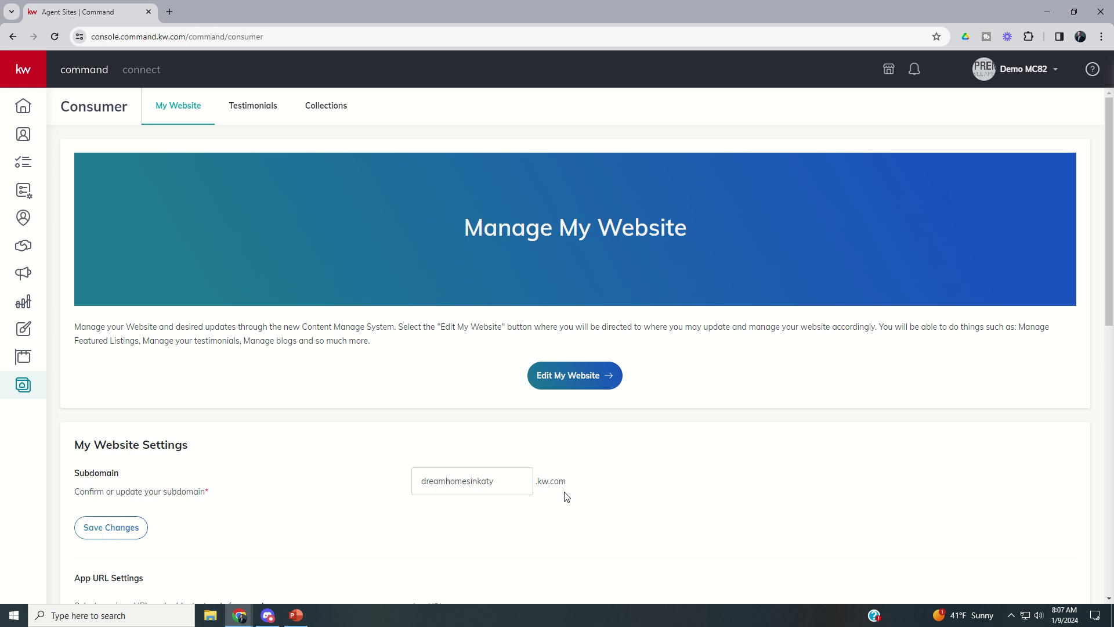
- Note the dreamhomesinkaty.kw.com subdomain on My Website and start a new browser tab
click(170, 12)
- Load dreamhomesinkaty.kw.com in the new tab using the address-bar suggestion
text(dreamhome)
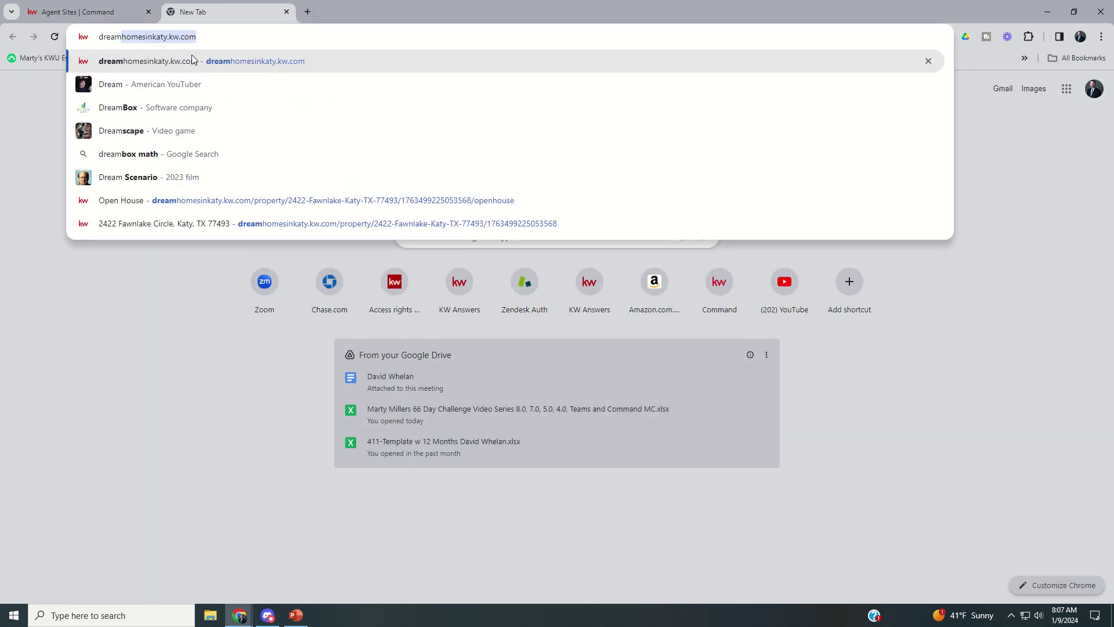
text(s)
key(BackSpace)
text(home)
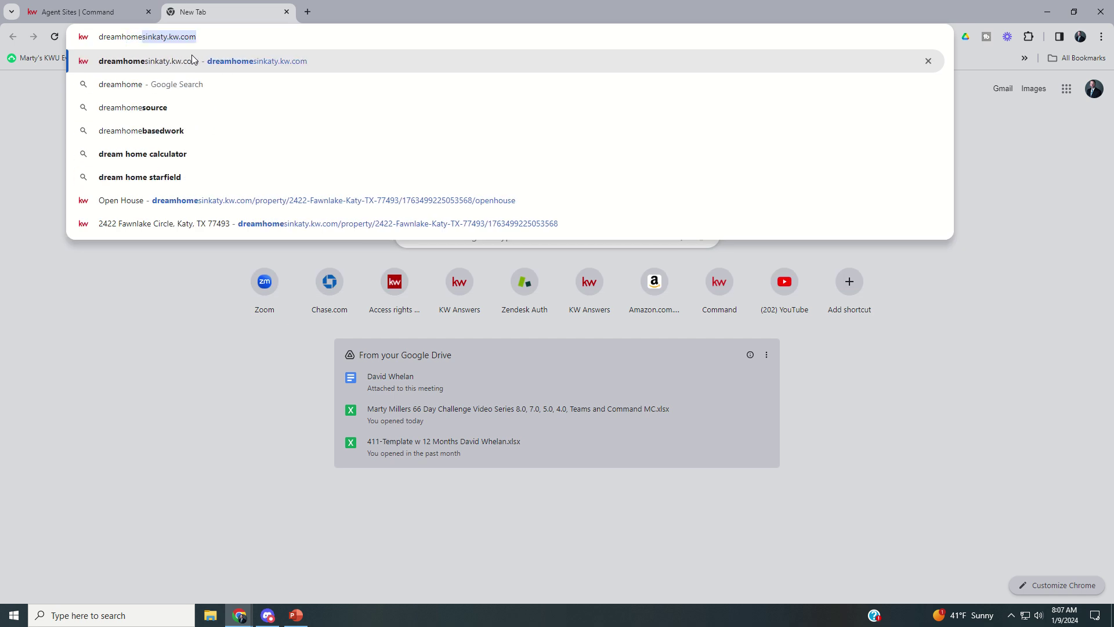
key(Right)
click(193, 58)
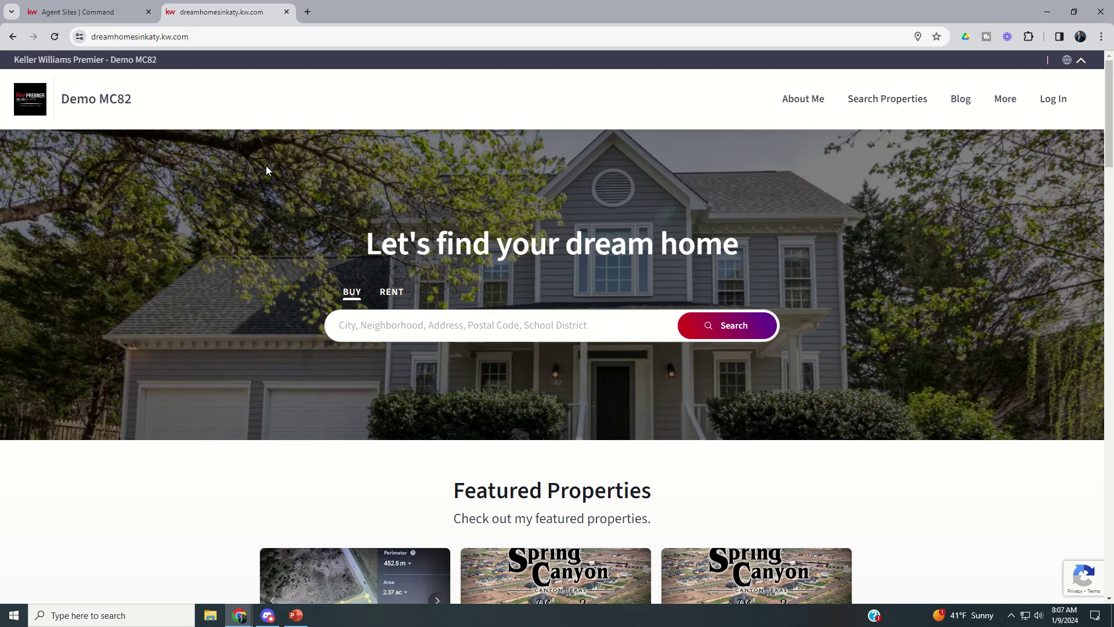
click(405, 328)
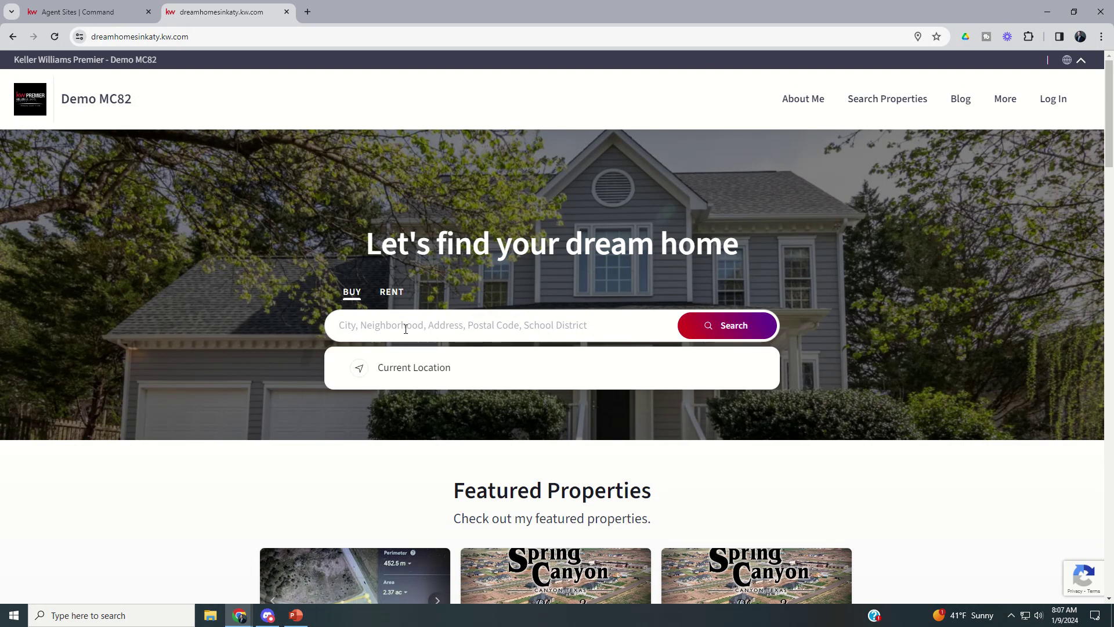
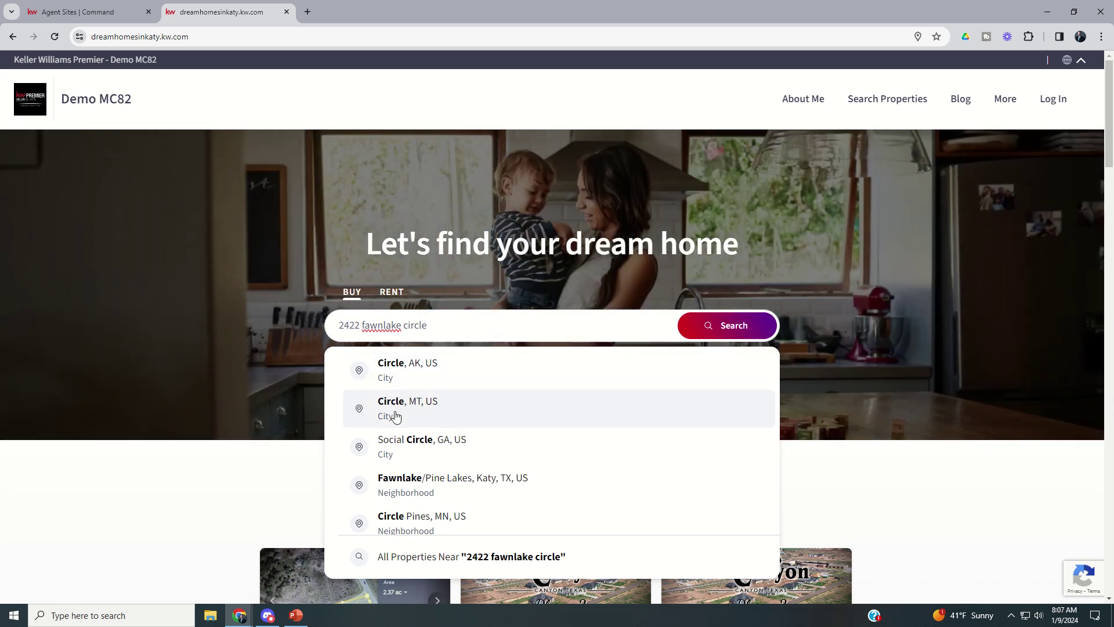
scroll(395, 415, down, 1)
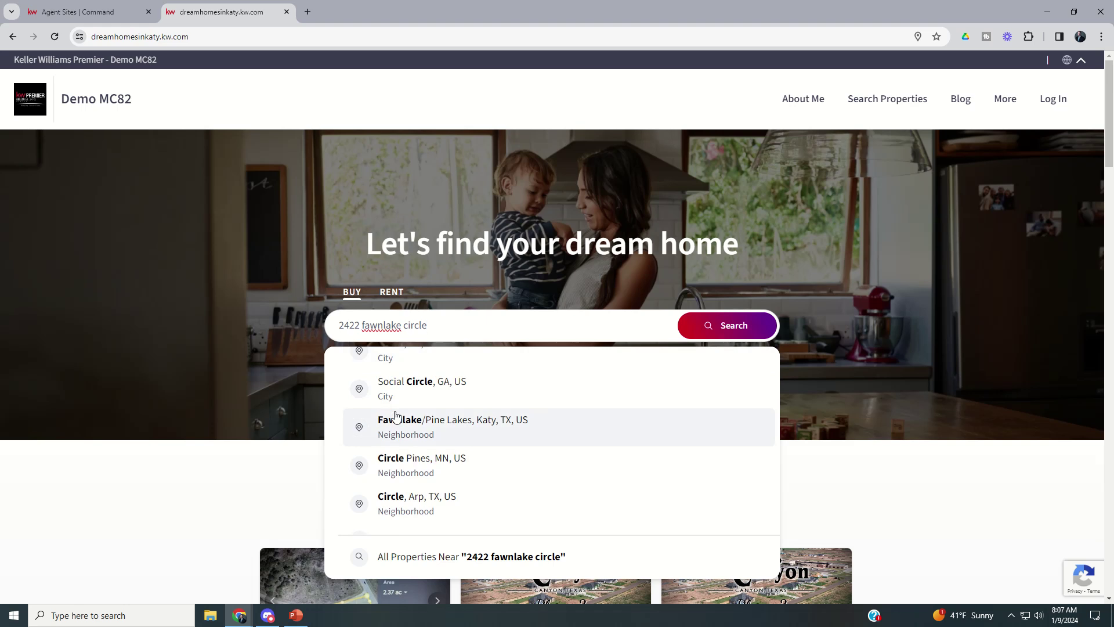
scroll(395, 415, down, 7)
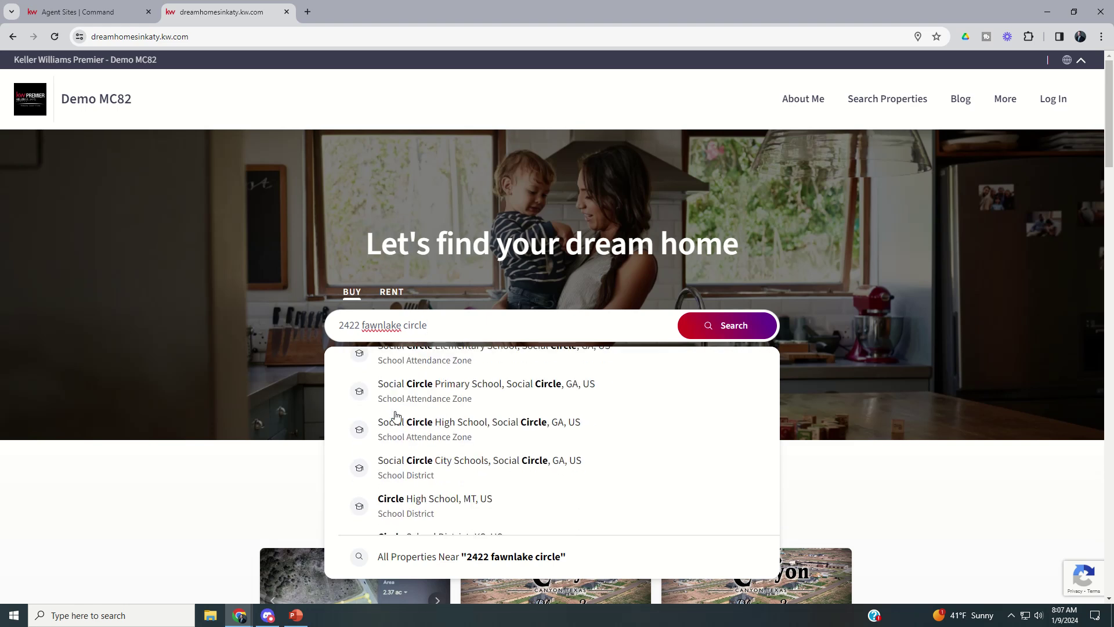
scroll(396, 415, down, 3)
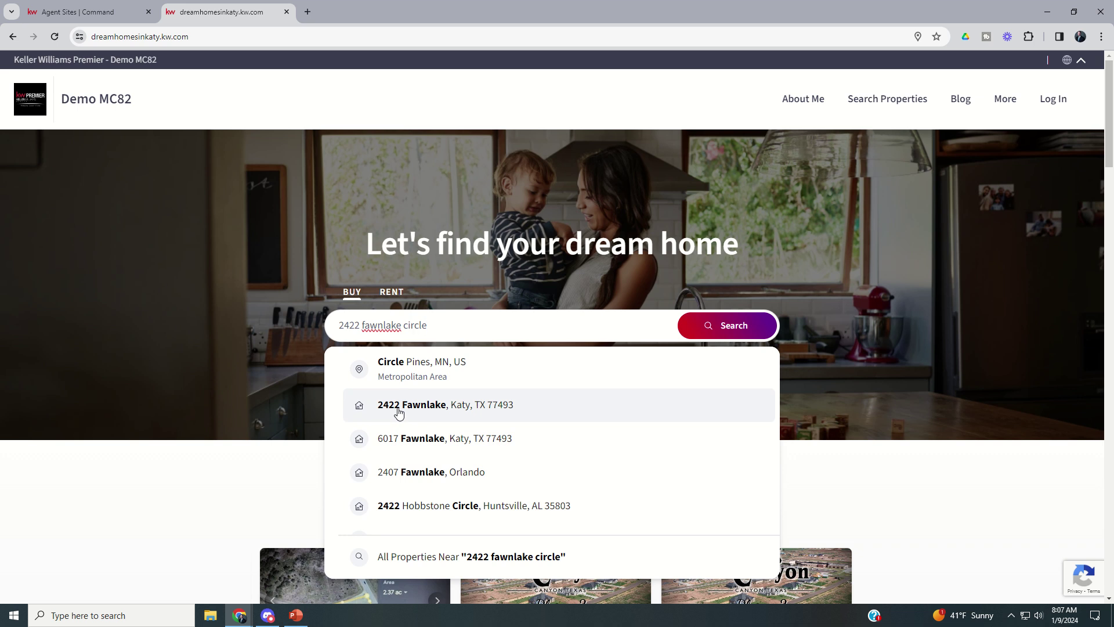
click(398, 413)
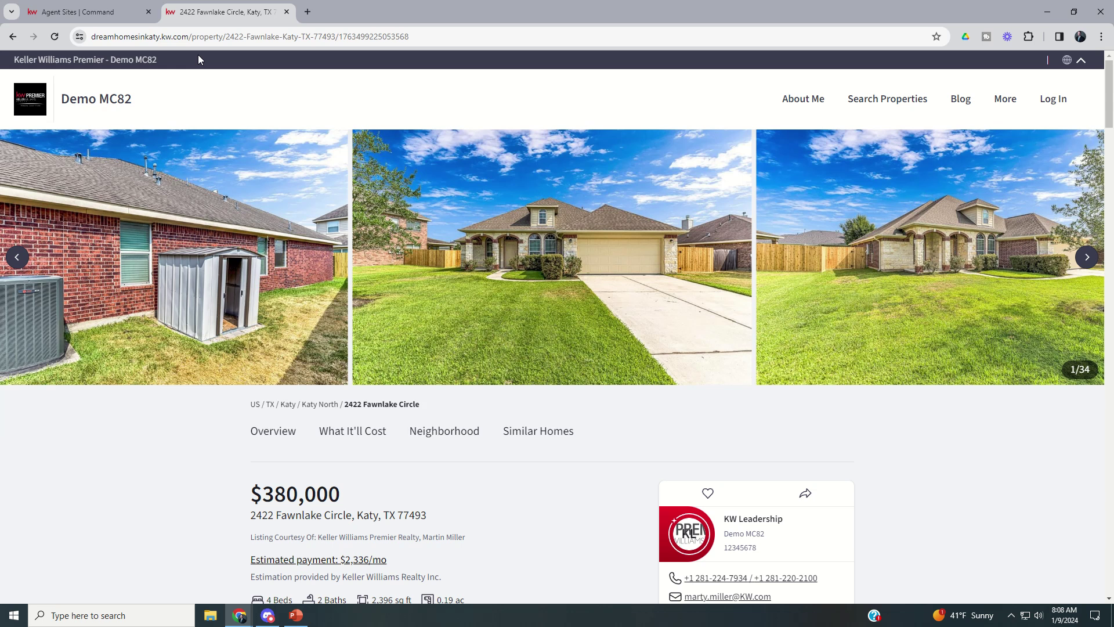
- Append /openhouse to the listing's URL to load its open-house sign-in page
click(423, 37)
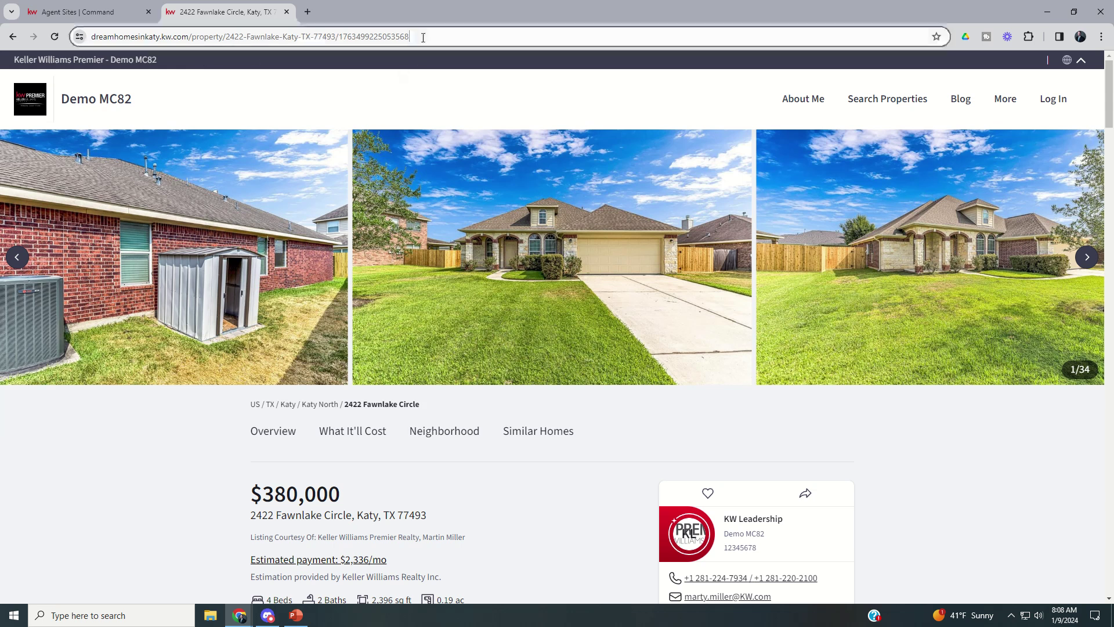
key(End)
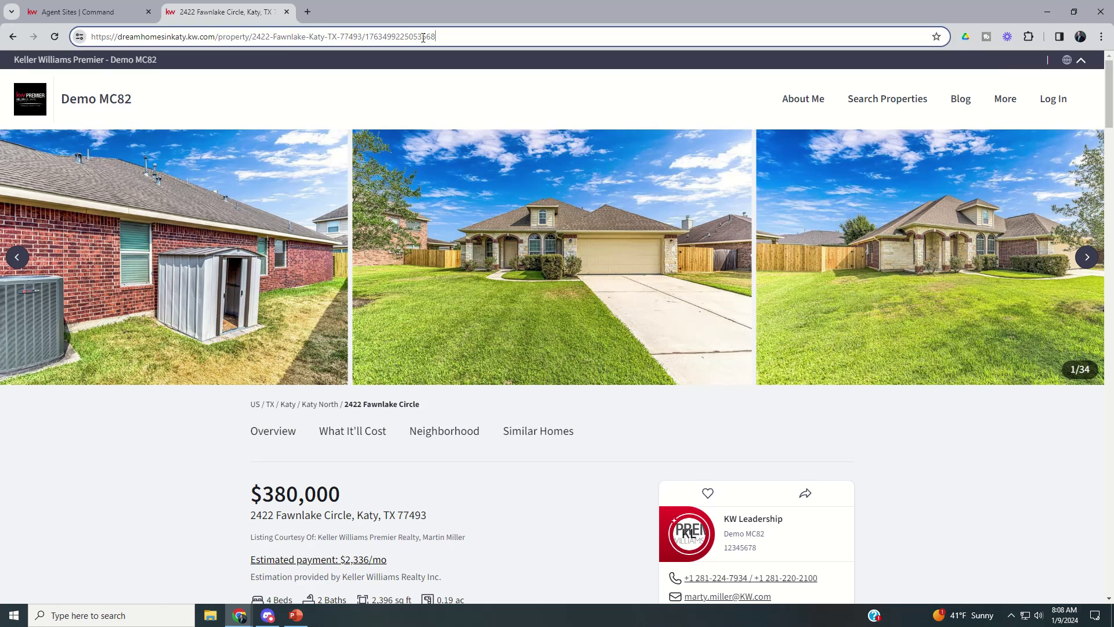
text(/openhouse)
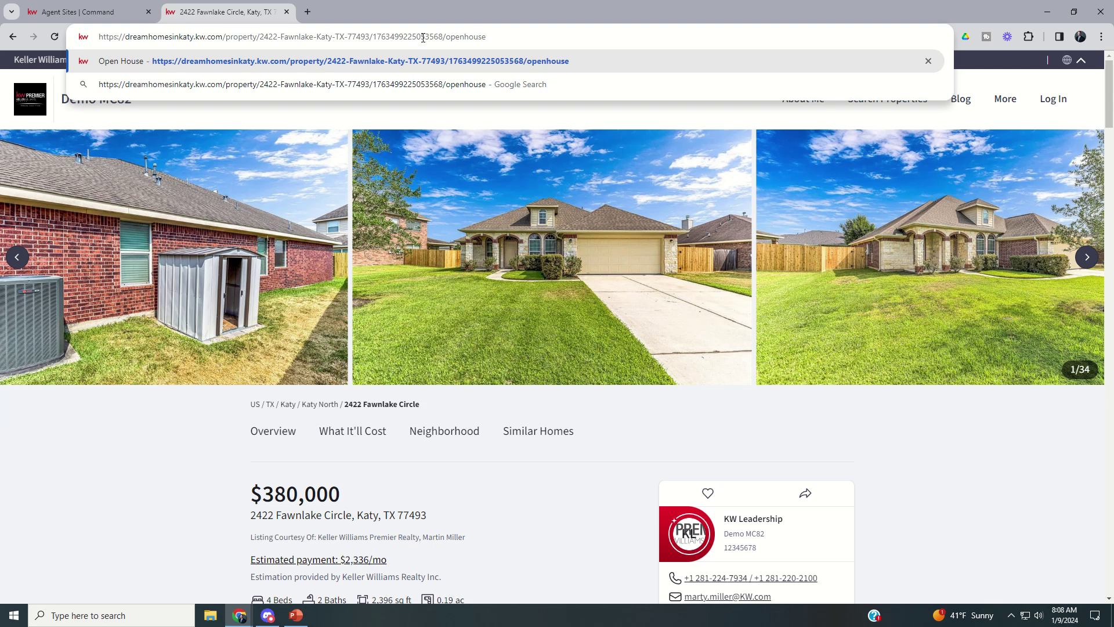
key(Return)
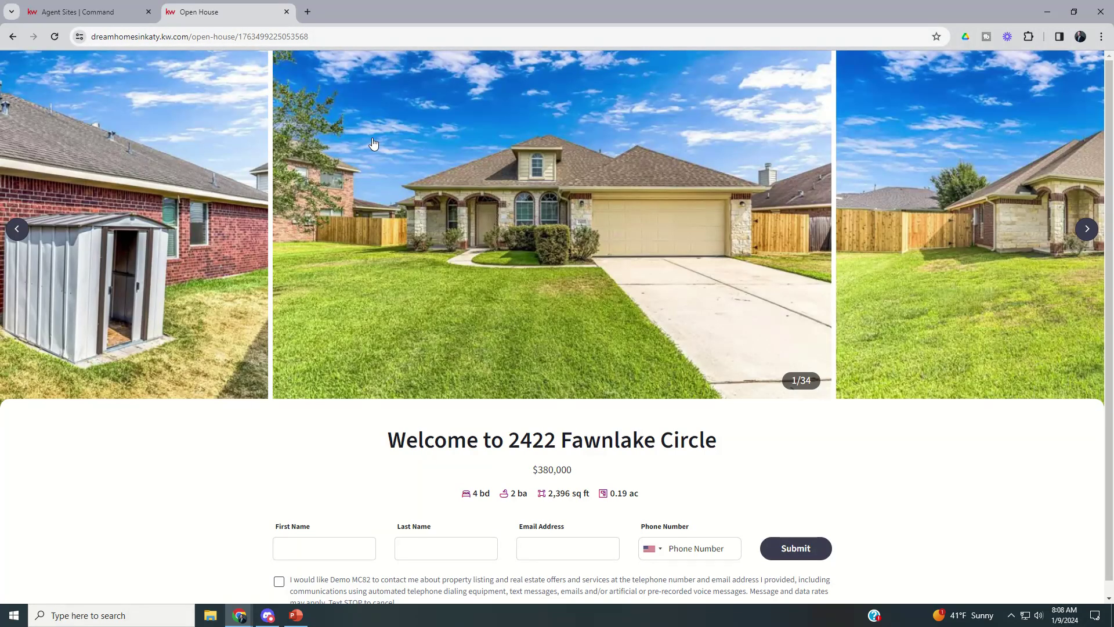
- Enter the visitor's first name, last name and e-mail address in the sign-in form
scroll(584, 480, down, 1)
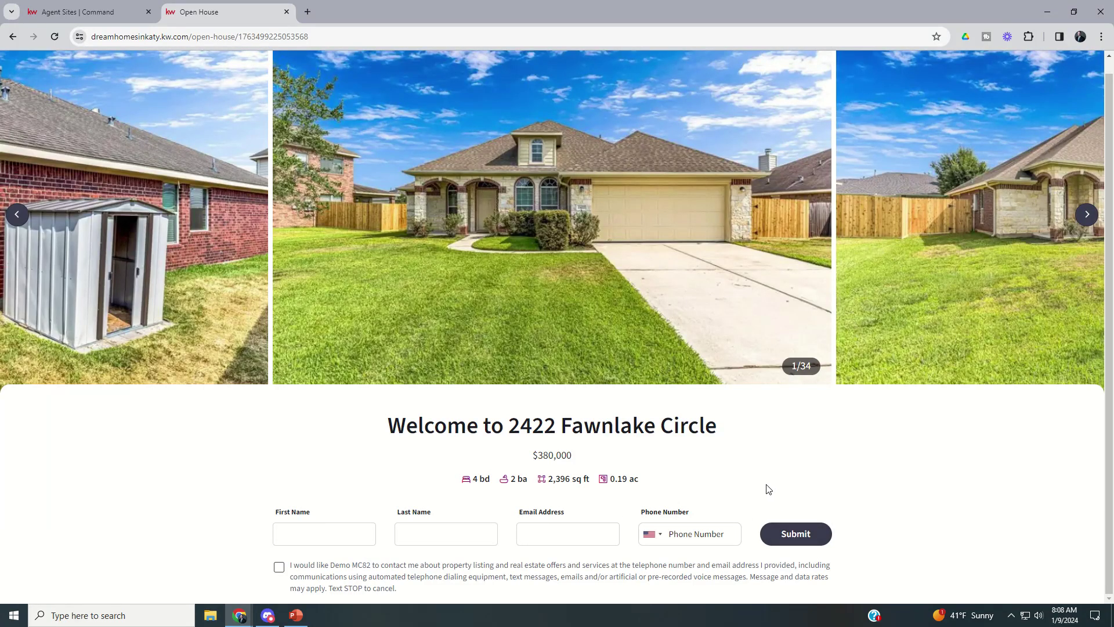
click(313, 537)
text(Wilma)
text(Flint)
key(BackSpace)
key(BackSpace)
key(BackSpace)
text(instone)
key(Tab)
text(wilmaflinstone@gfail.com)
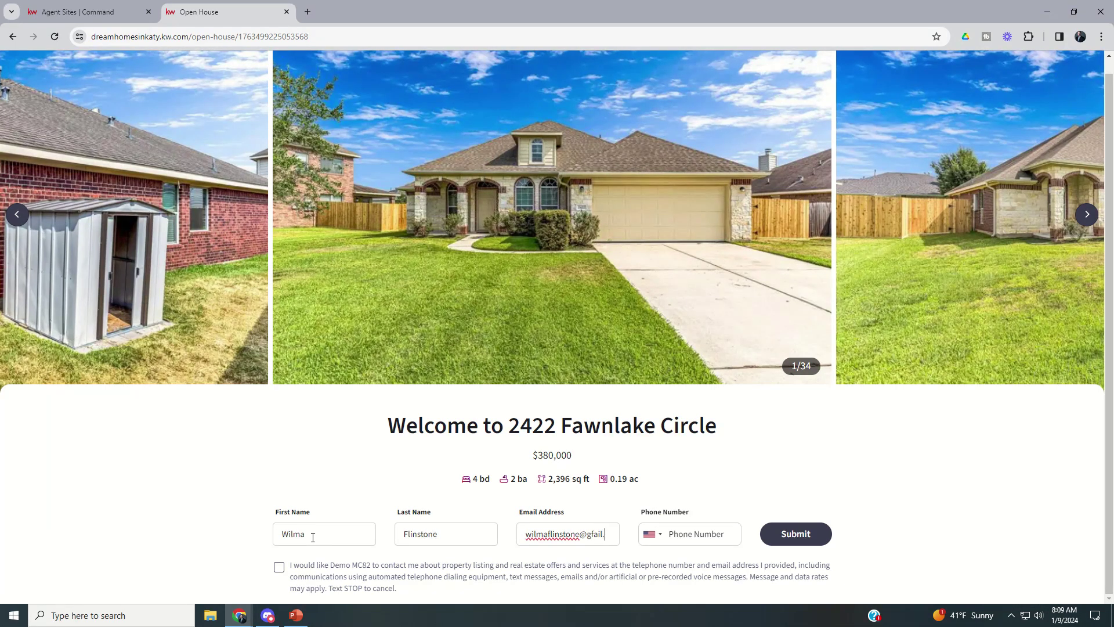
- Enter the visitor's phone number and tick the contact consent checkbox
key(Tab)
key(Tab)
text(5555555555)
drag(725, 531, 648, 535)
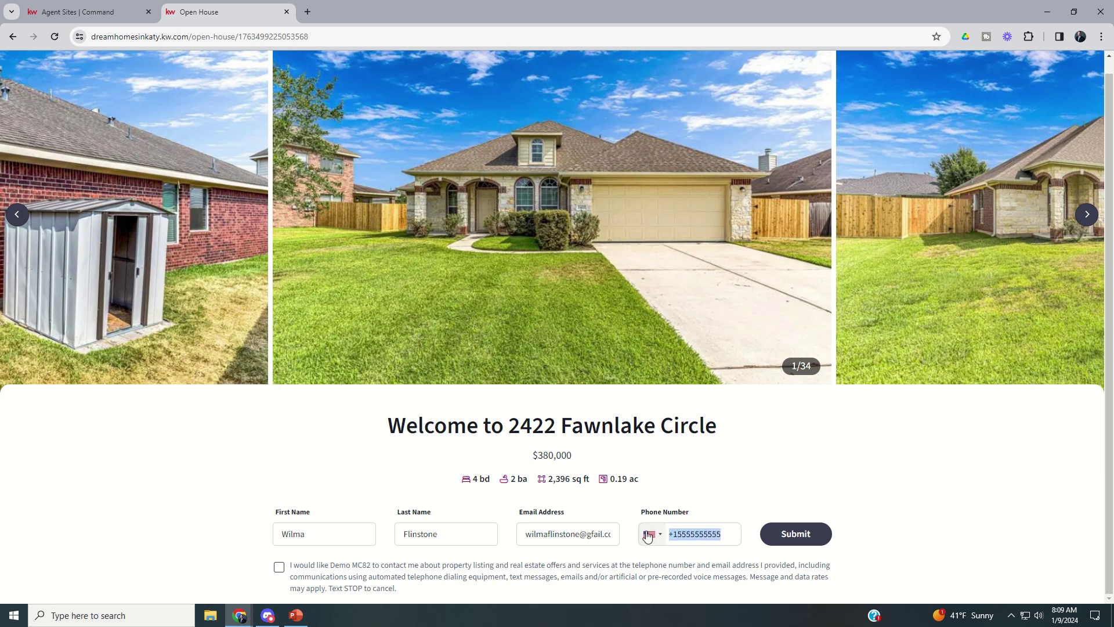
text(555555555)
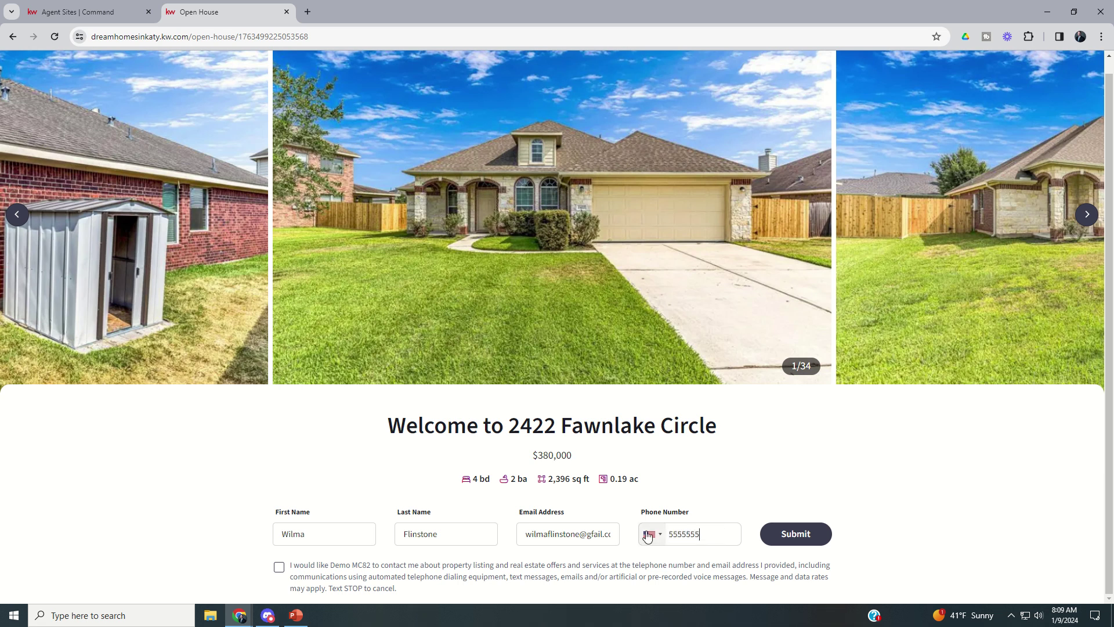
text(5)
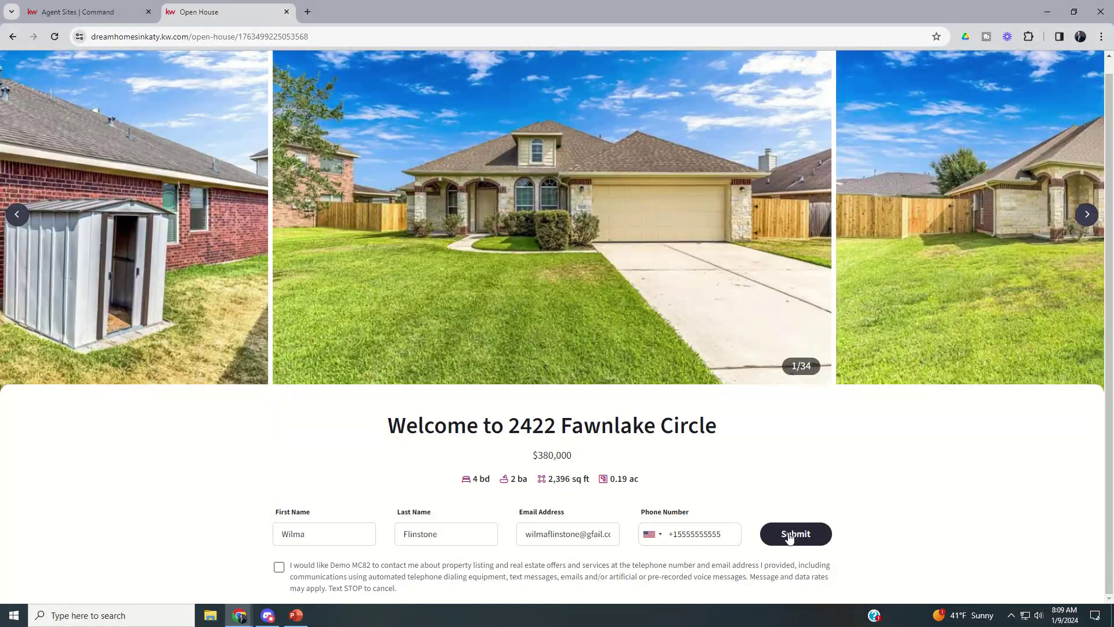
click(279, 567)
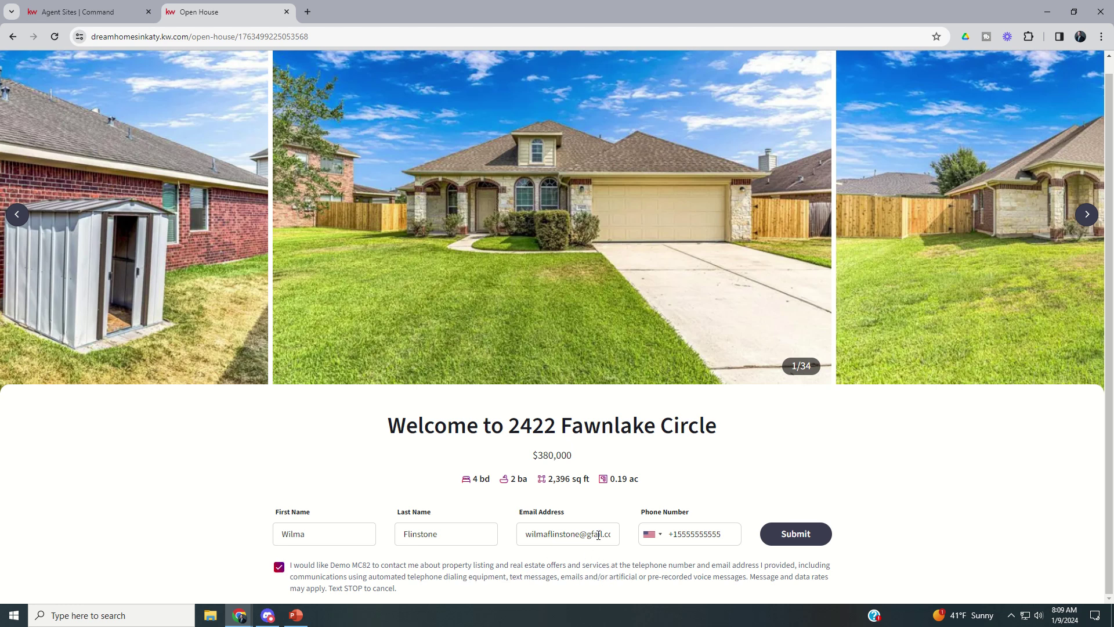
- Replace the phone number rejected on submit with a corrected one so it validates
click(795, 537)
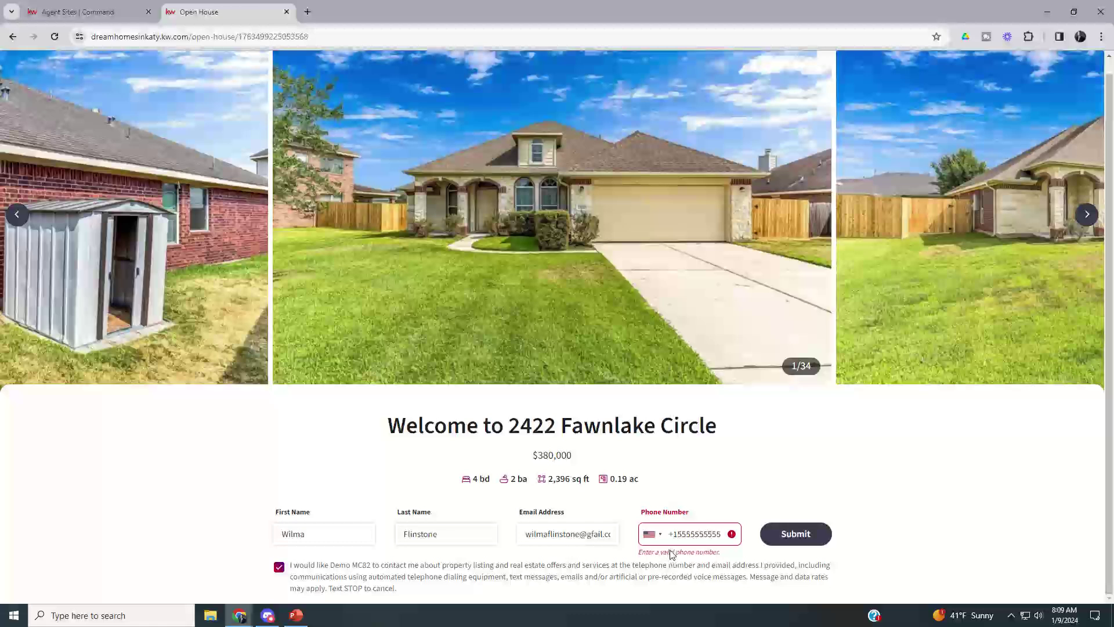
drag(723, 534, 659, 542)
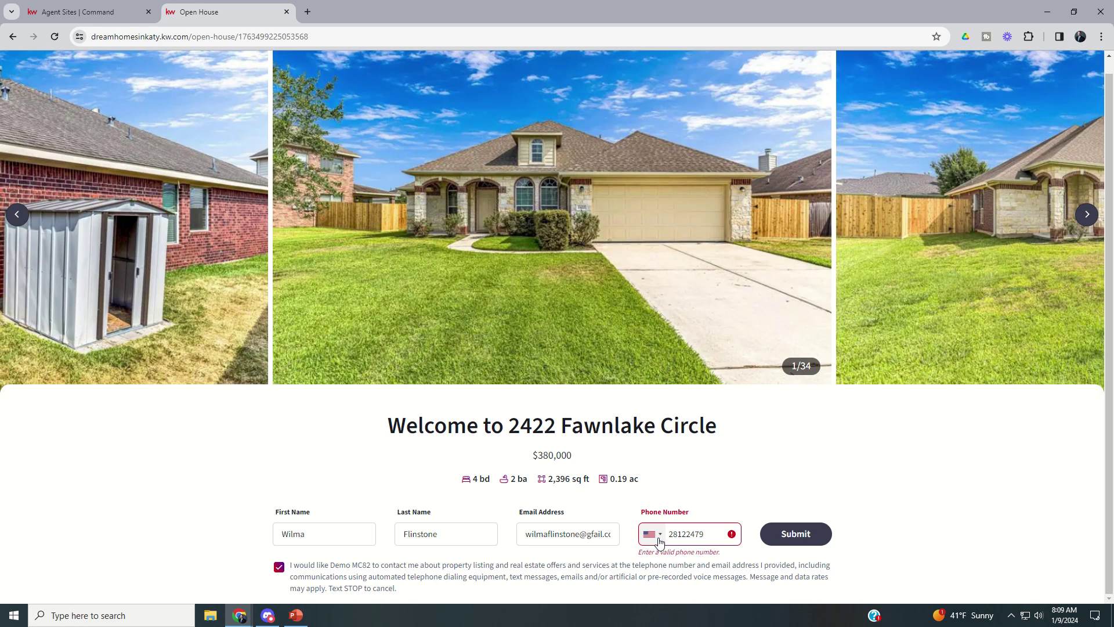
click(707, 499)
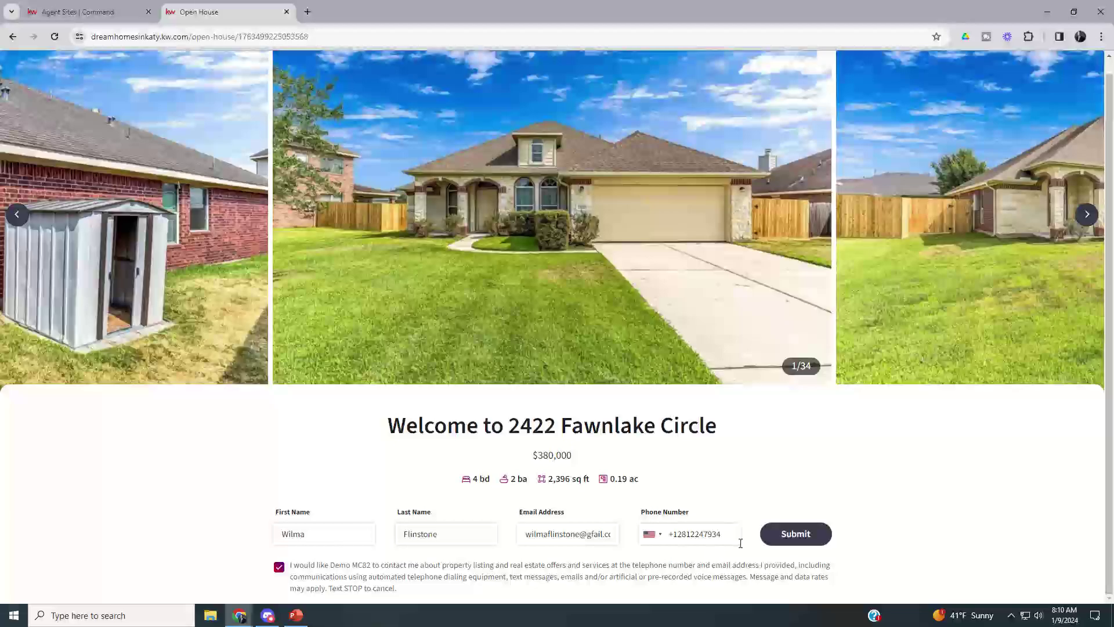
- Submit the sign-in form and review the Thank You page's agent card and QR code
click(804, 541)
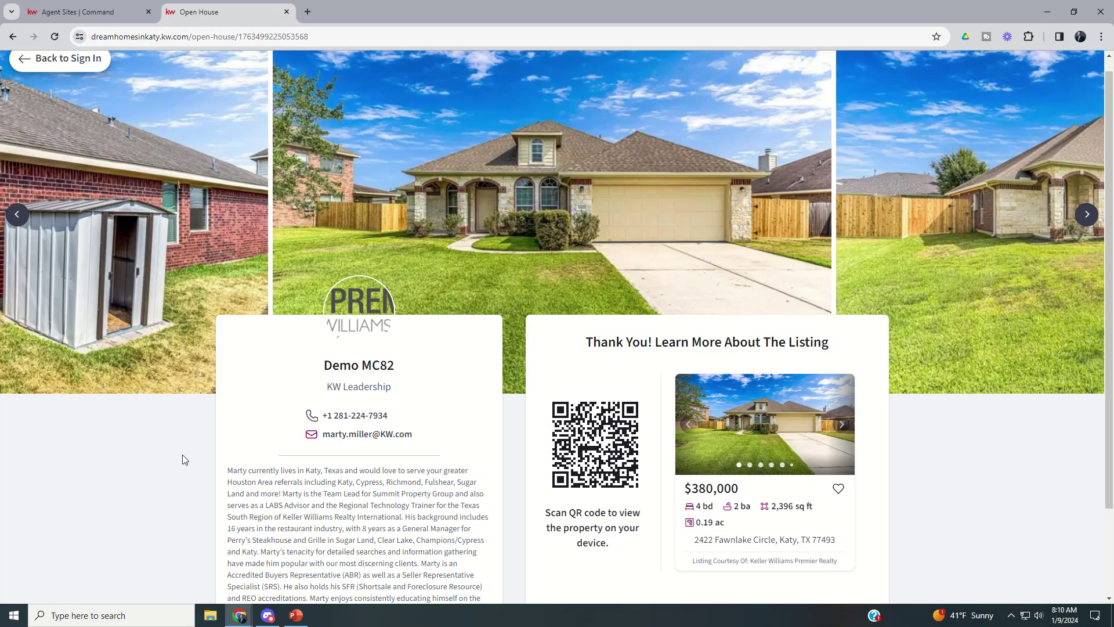
scroll(184, 459, down, 2)
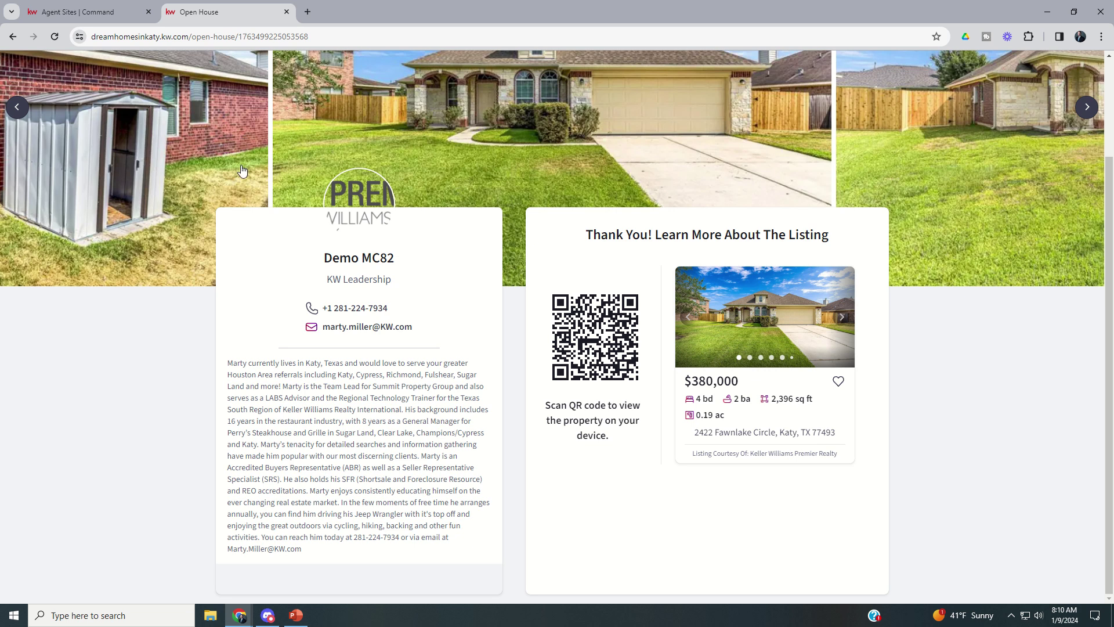
scroll(229, 346, up, 2)
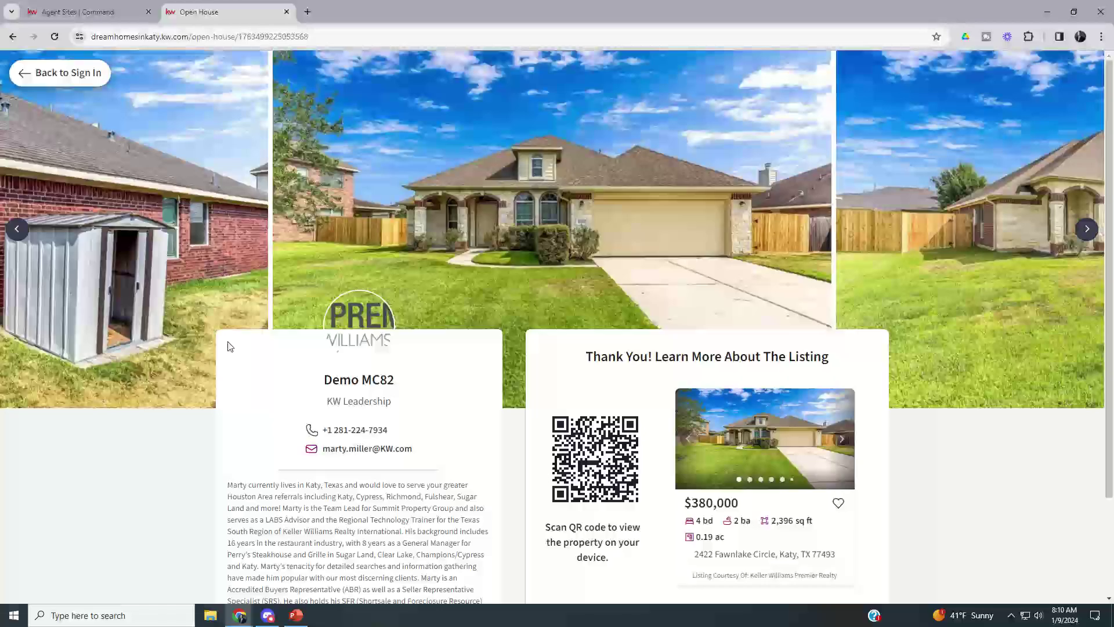
scroll(580, 320, down, 1)
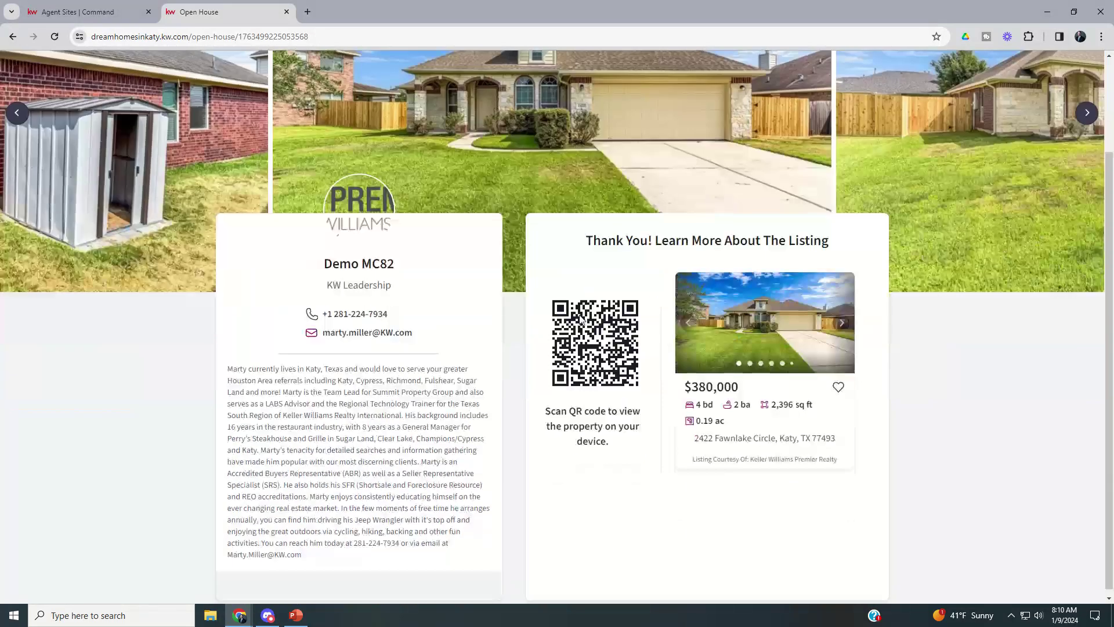
scroll(290, 181, up, 1)
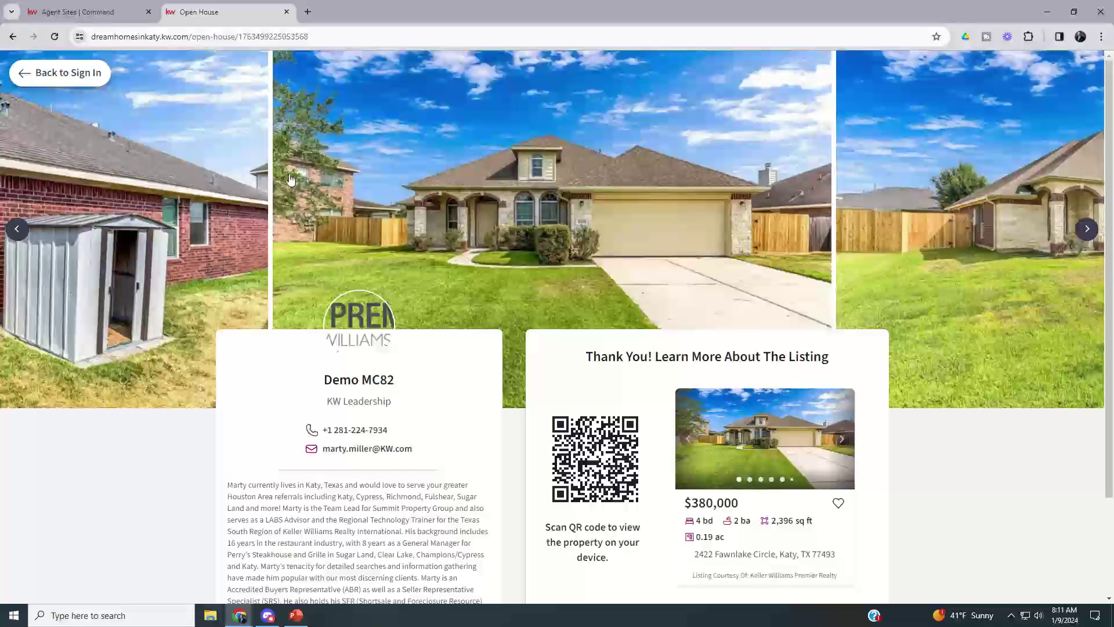
- Return to KW Command and open notifications showing the new open-house contact form
click(72, 82)
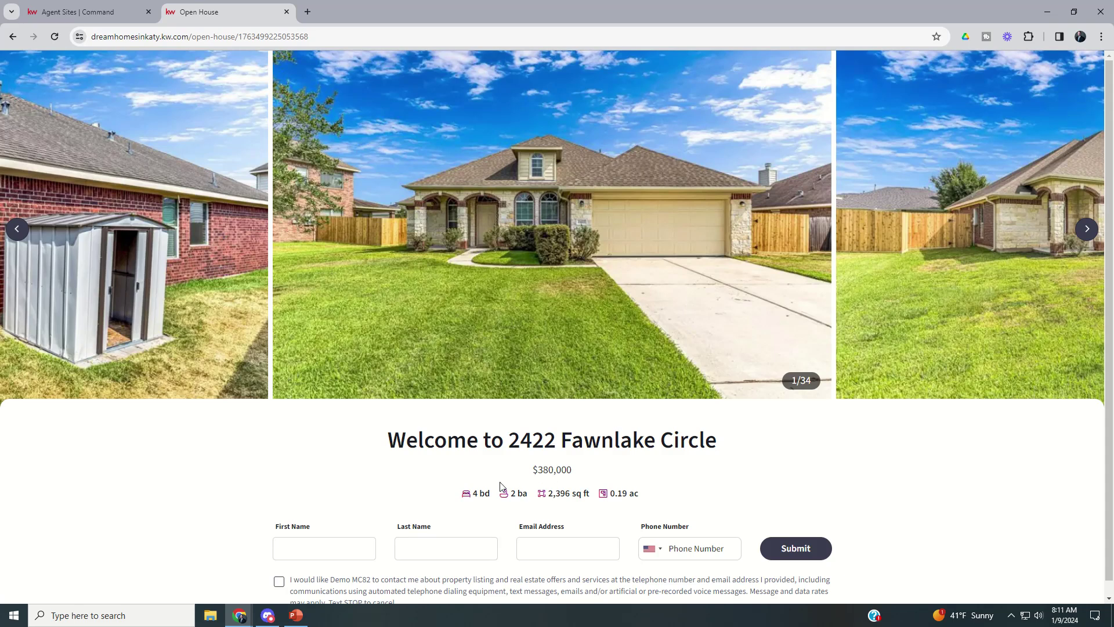
click(80, 22)
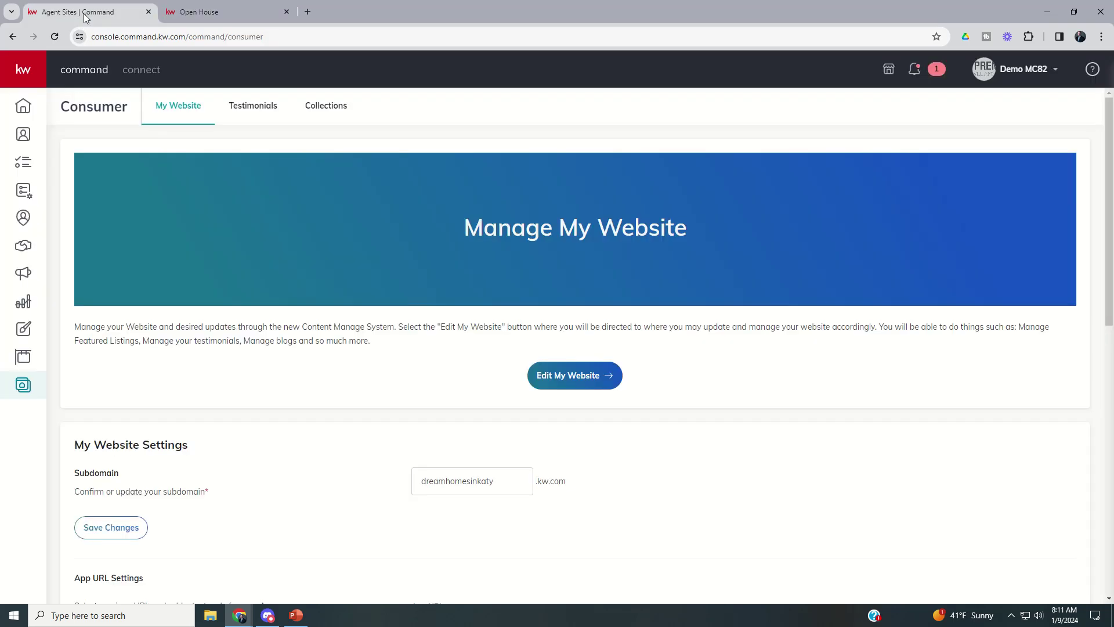
click(914, 73)
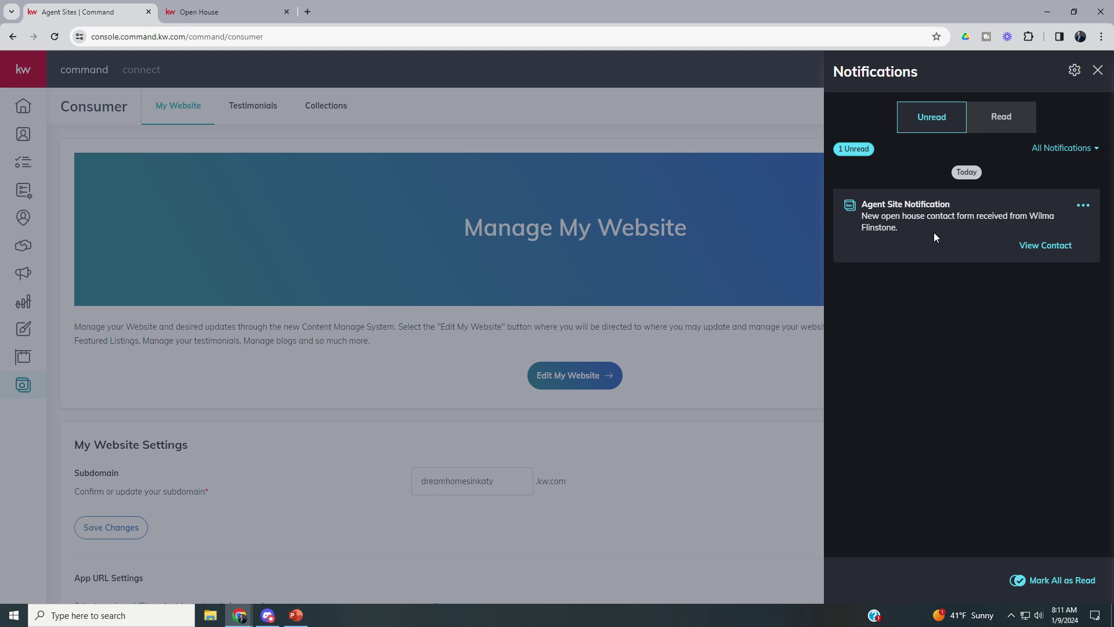
- Open the visitor's contact record, check its empty SmartPlans and search SmartPlans for 'open house'
click(1047, 249)
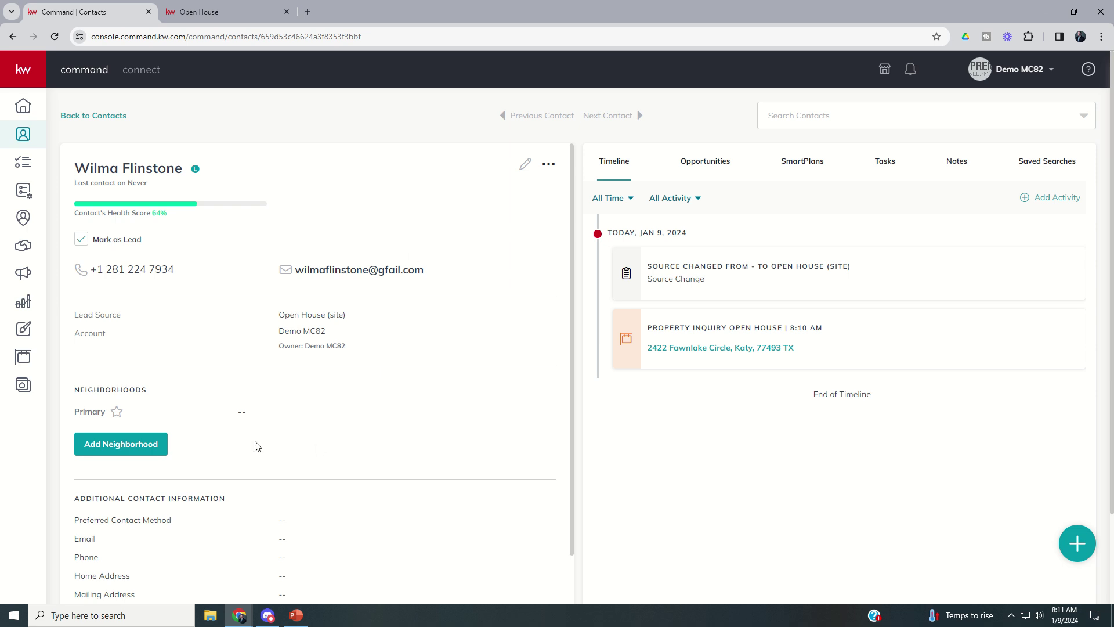
click(811, 167)
click(903, 251)
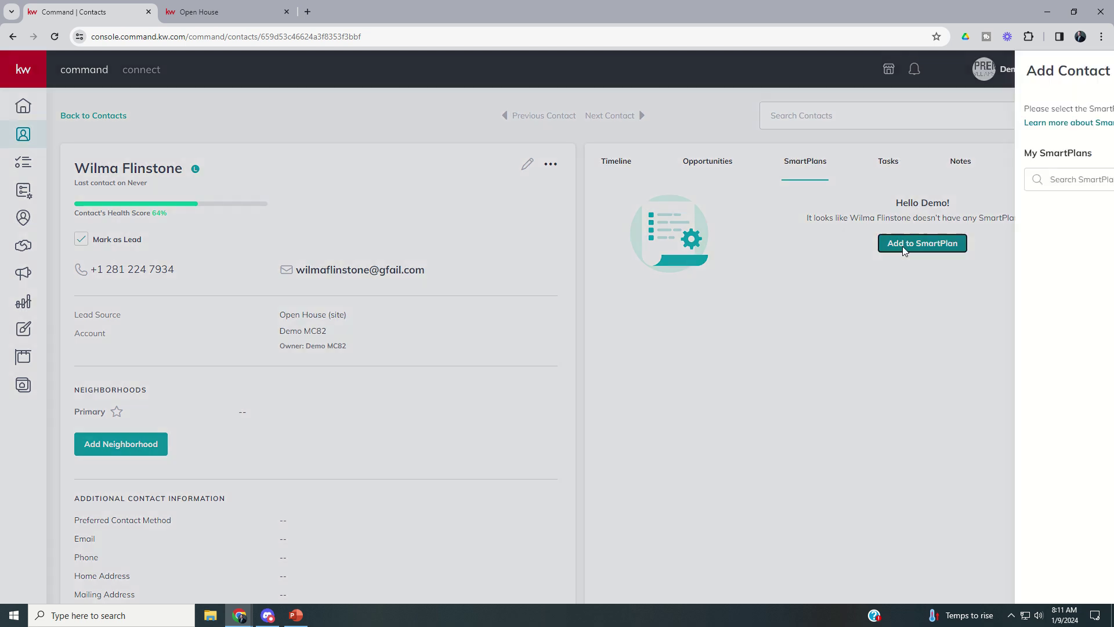
click(900, 172)
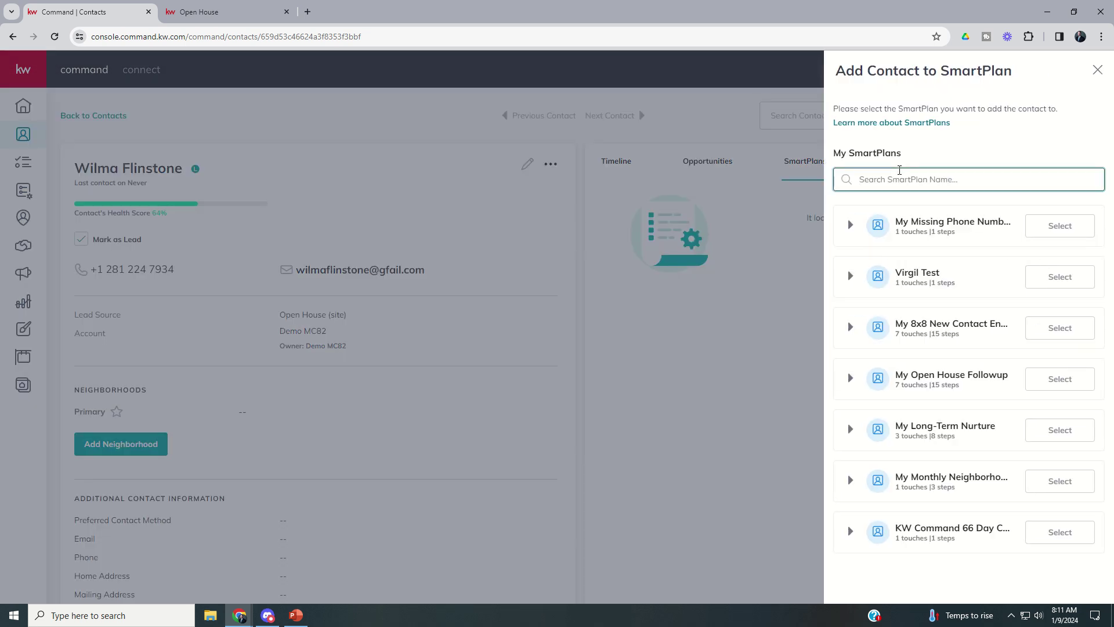
text(open house)
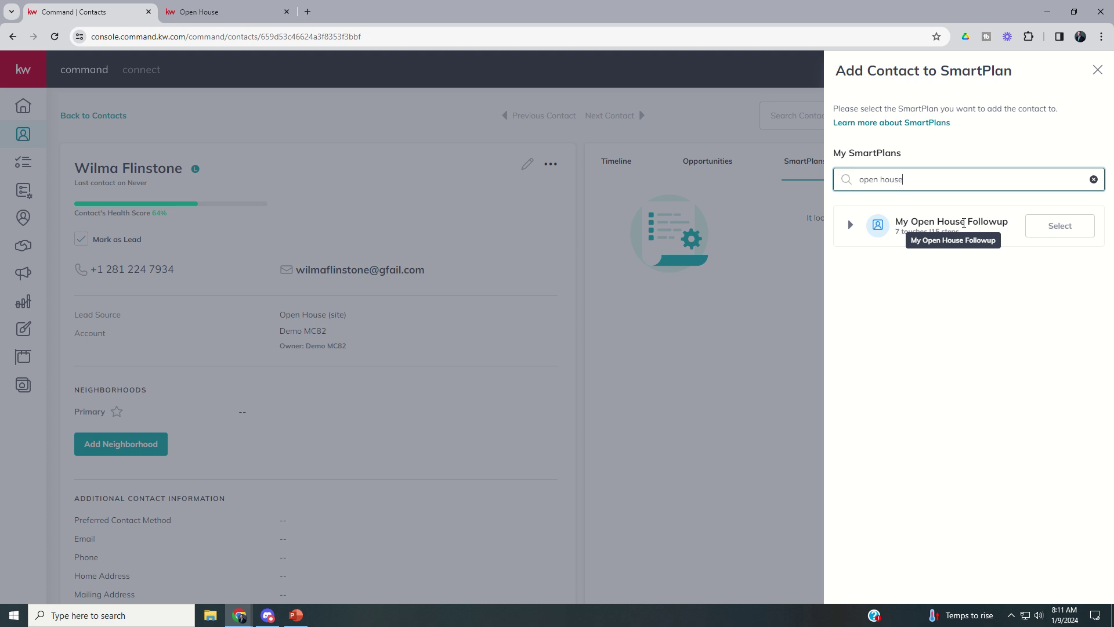
click(1098, 69)
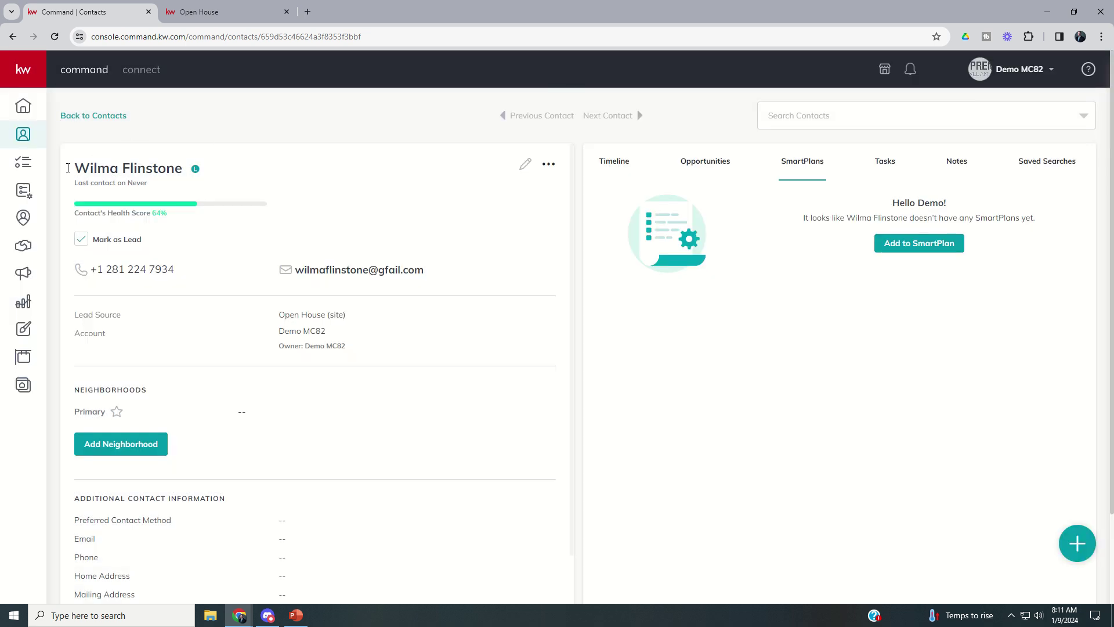
click(23, 190)
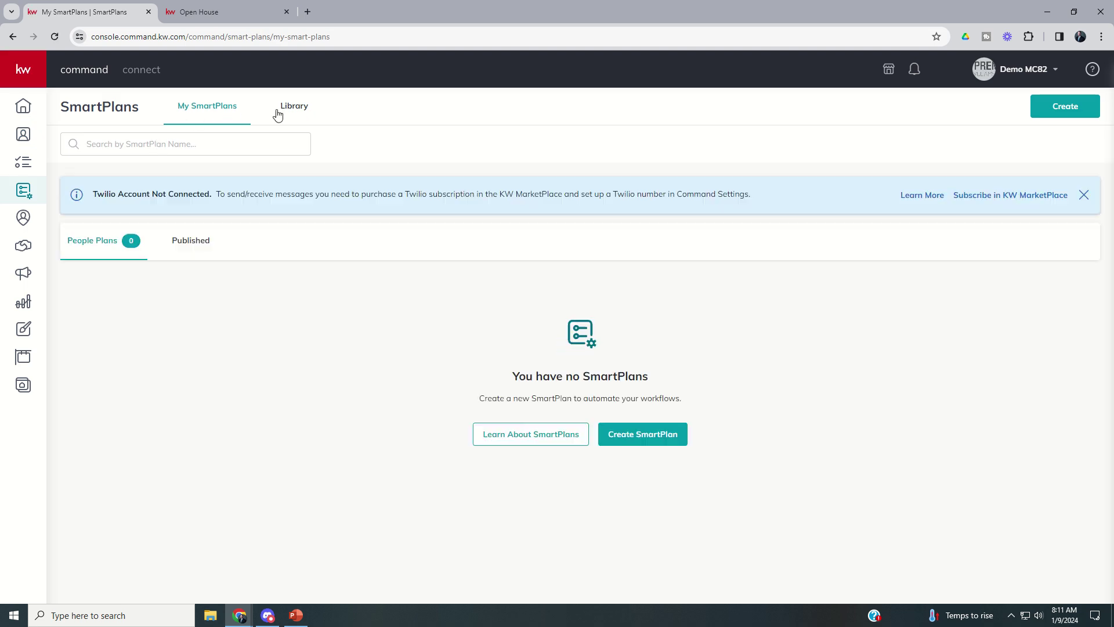
click(296, 108)
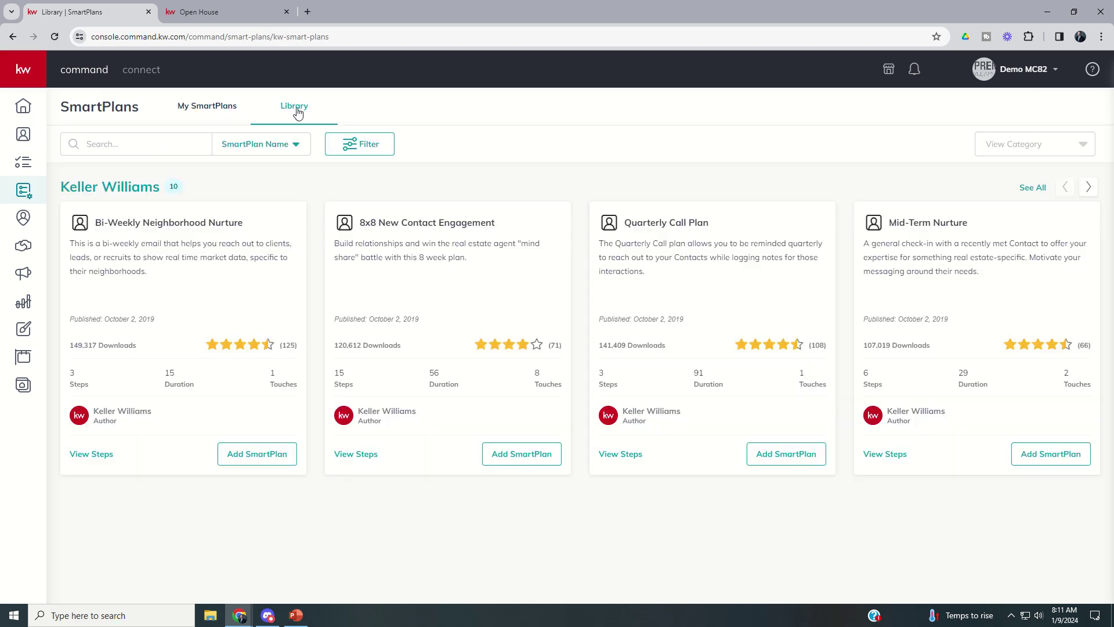
scroll(282, 270, down, 2)
scroll(281, 271, down, 3)
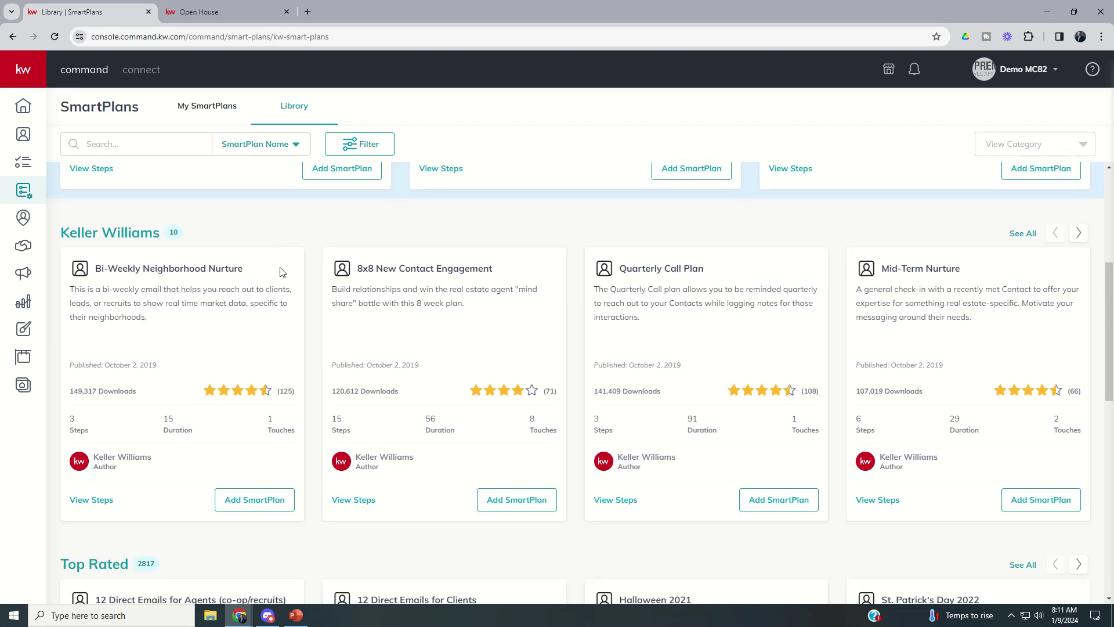
click(1079, 234)
click(1079, 235)
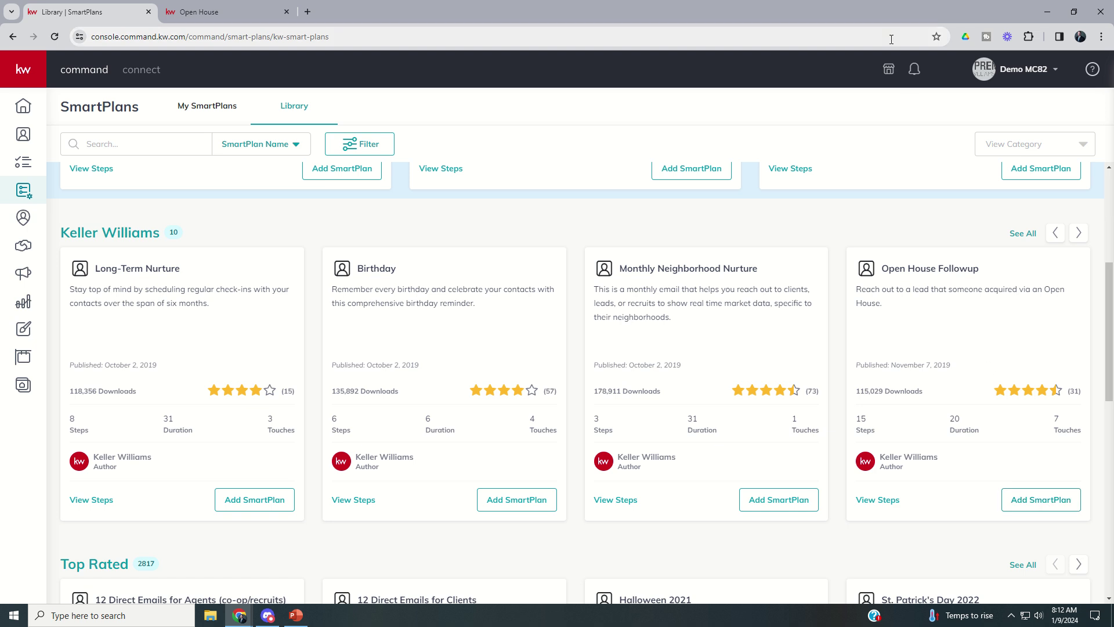
click(914, 69)
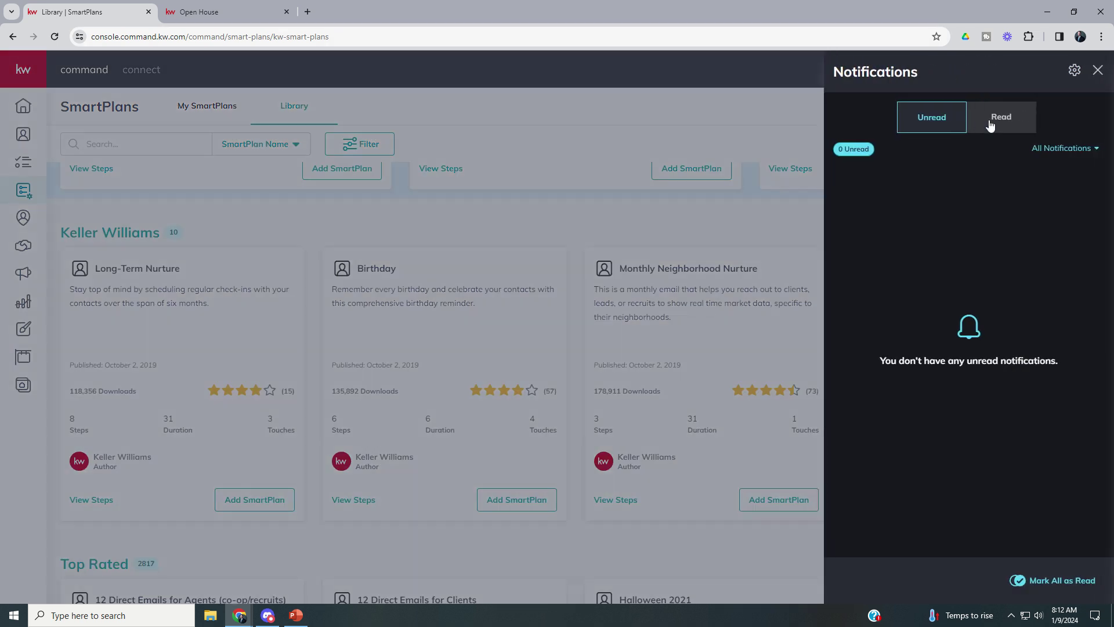
click(990, 125)
click(1018, 246)
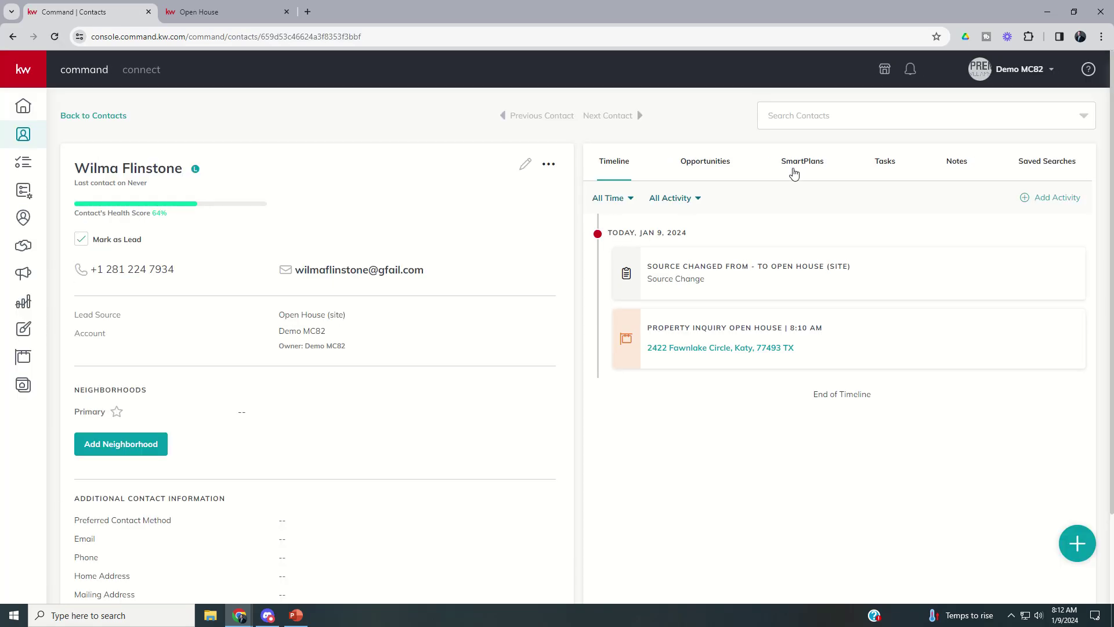
- Add the visitor to the My Open House Followup SmartPlan, found by searching 'open', starting now
click(795, 169)
click(921, 248)
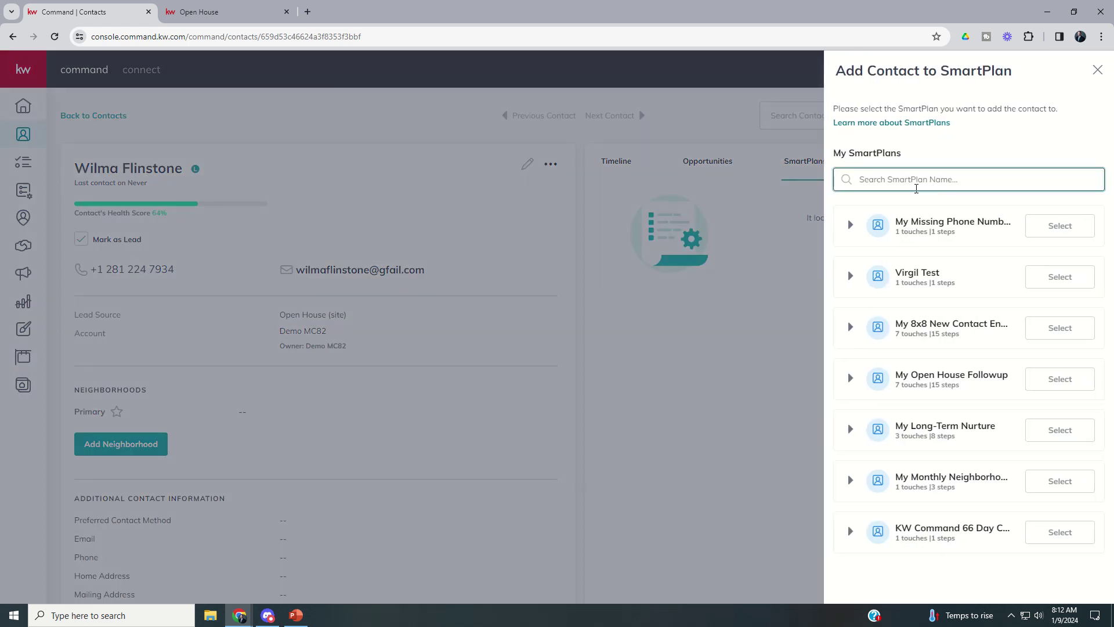
text(open)
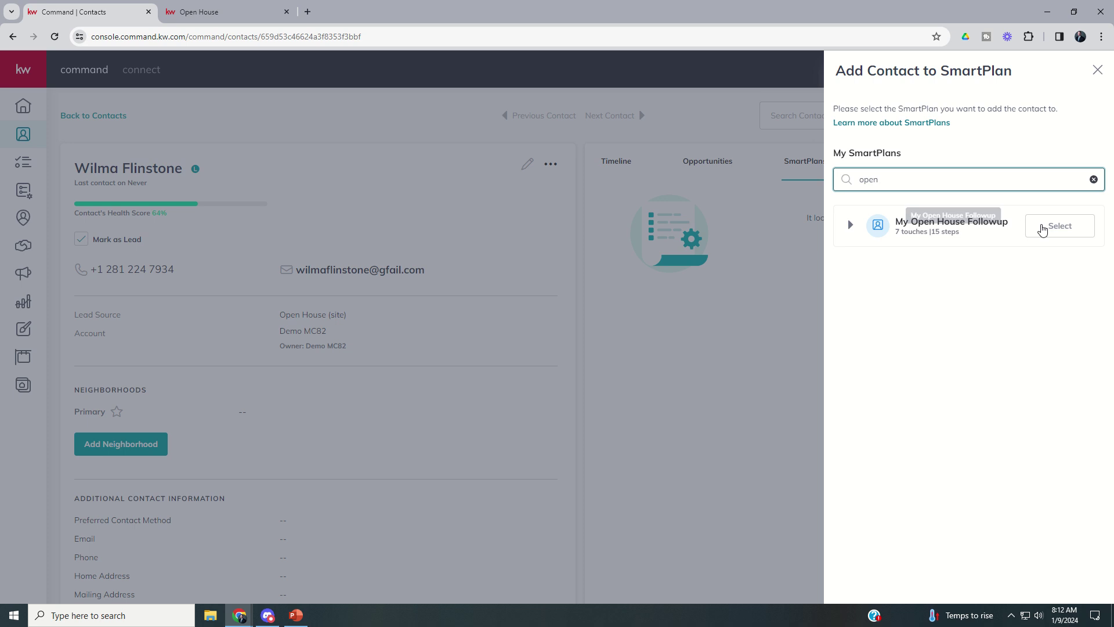
click(1045, 226)
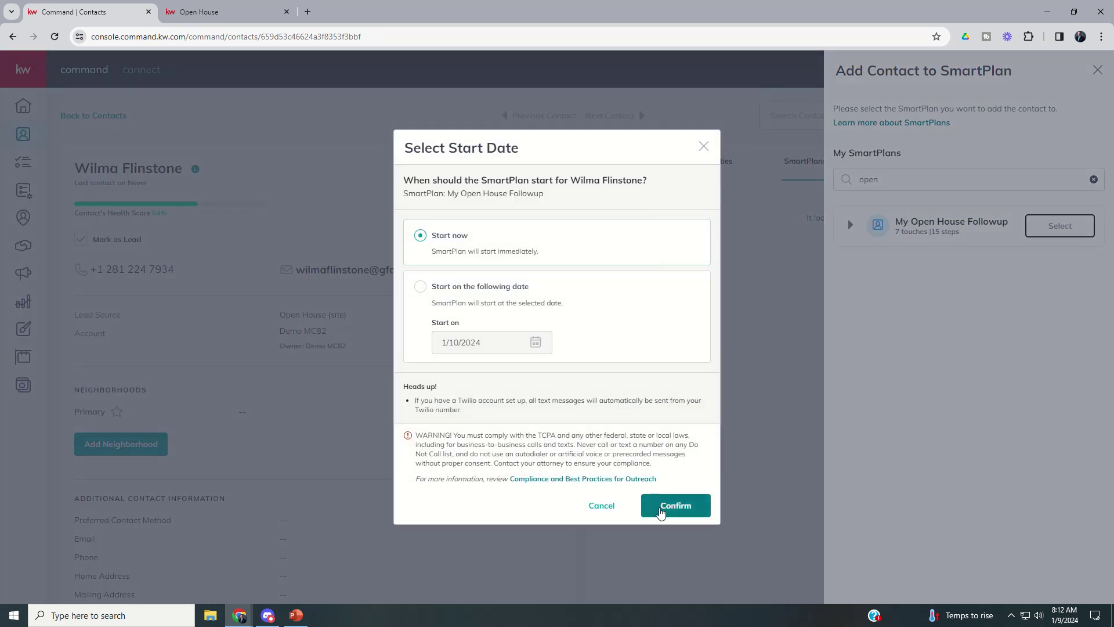
click(663, 510)
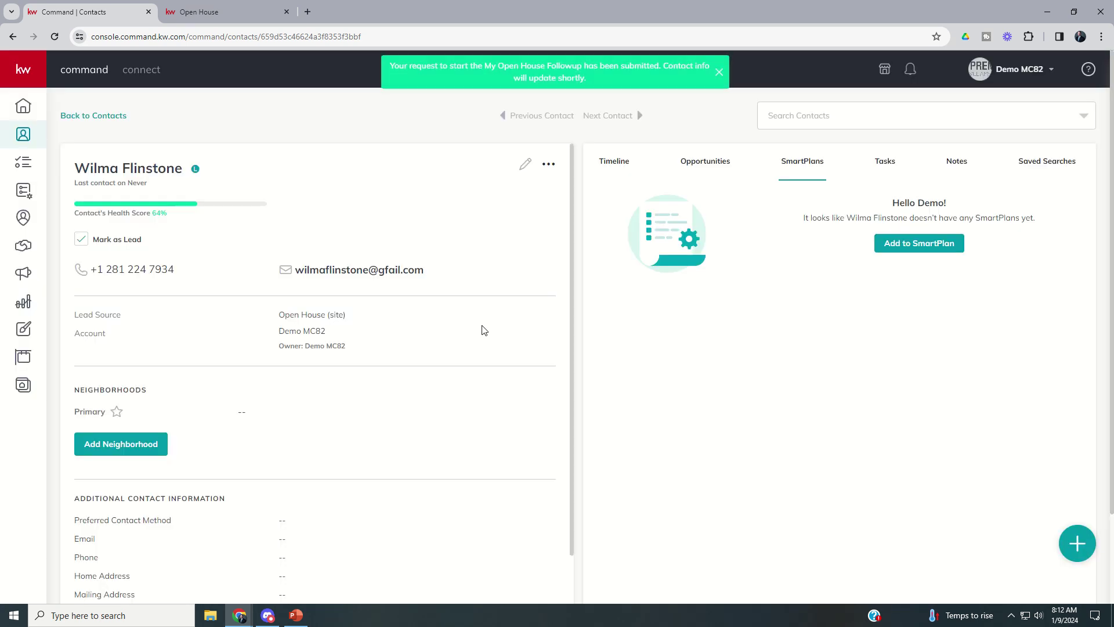